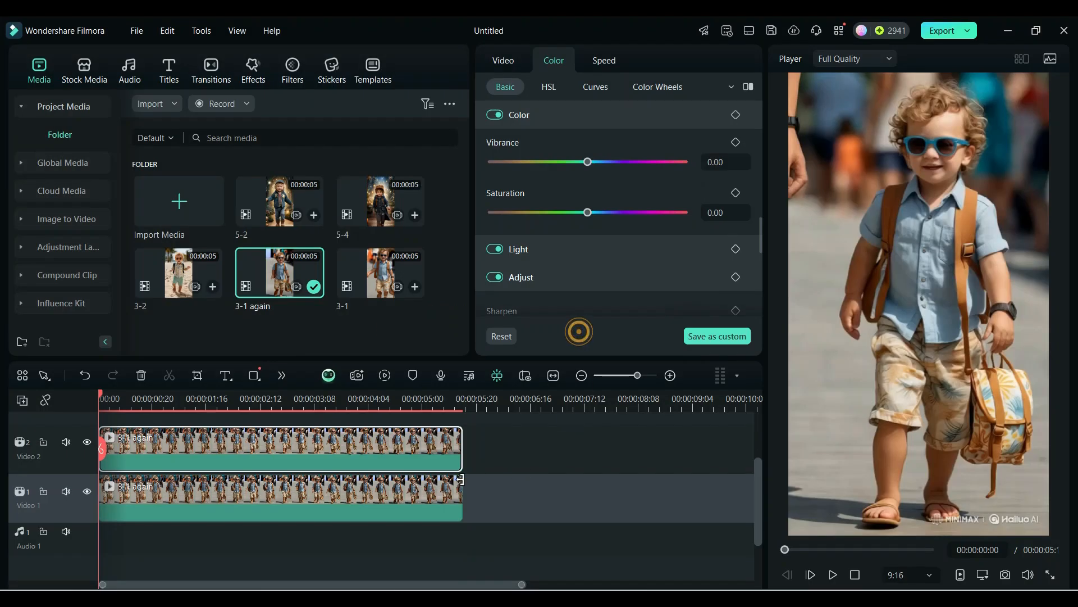
Hide the Video 1 track and enable AI Portrait Cutout on the upper "3-1 again" clip.
{"action": "left_click_drag", "start_coordinate": [135, 397], "coordinate": [68, 389]}
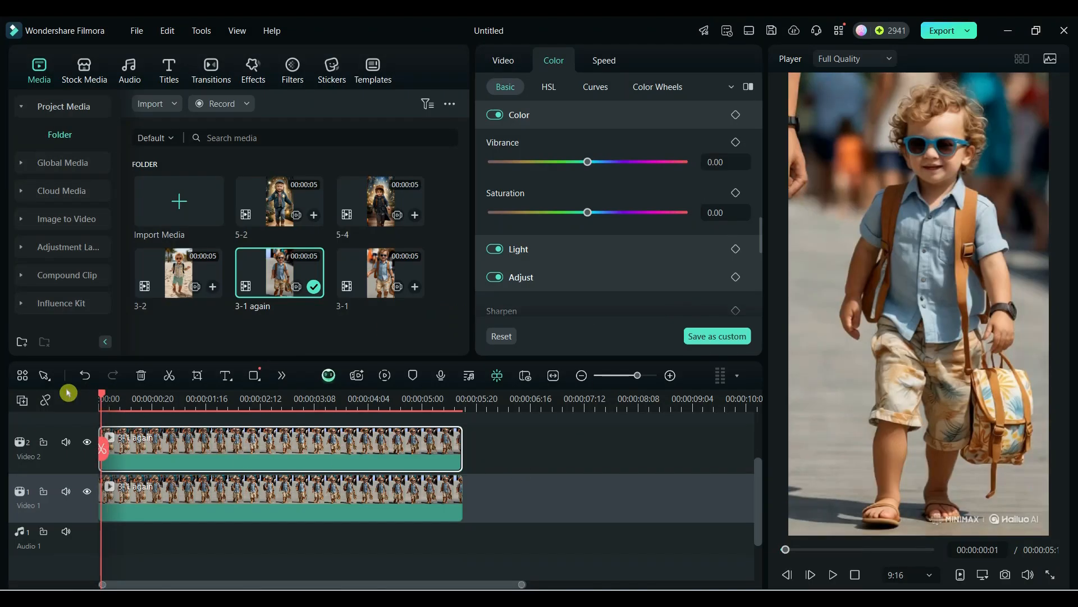
{"action": "left_click", "coordinate": [87, 491]}
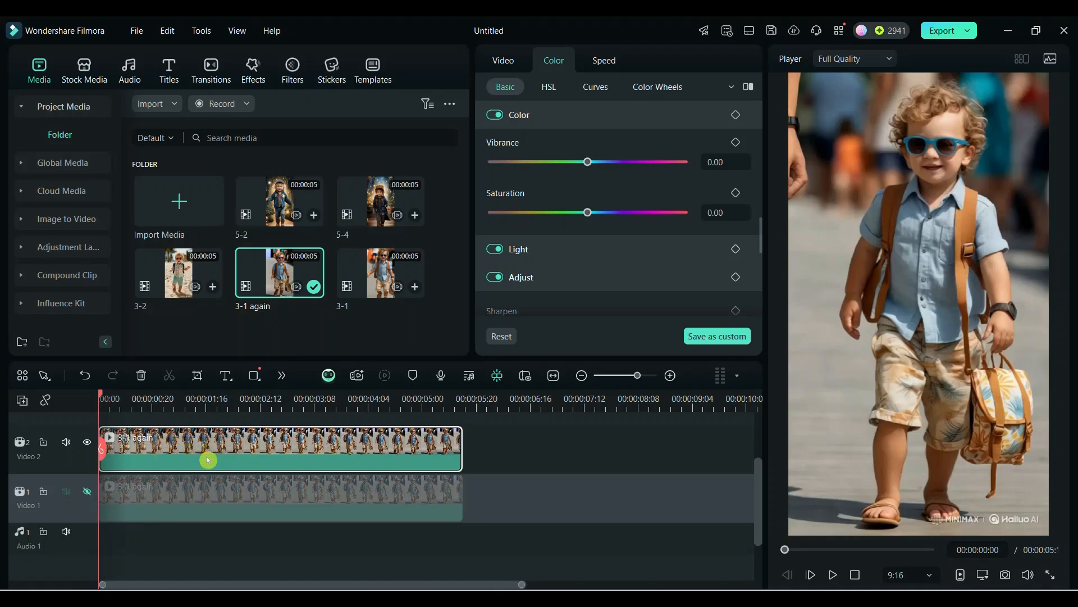
{"action": "left_click", "coordinate": [504, 60]}
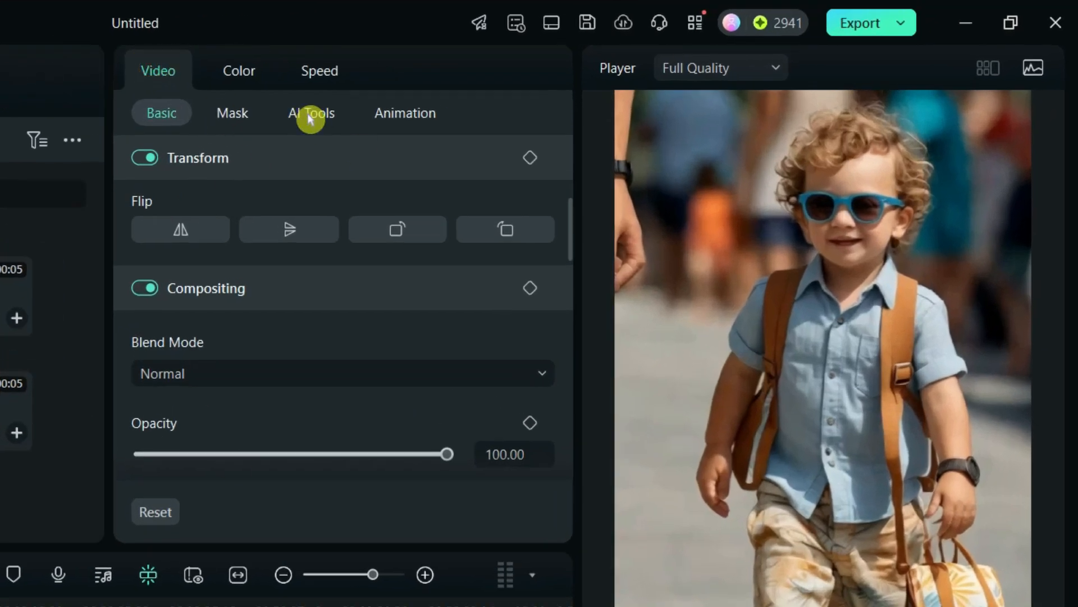
{"action": "left_click", "coordinate": [310, 114]}
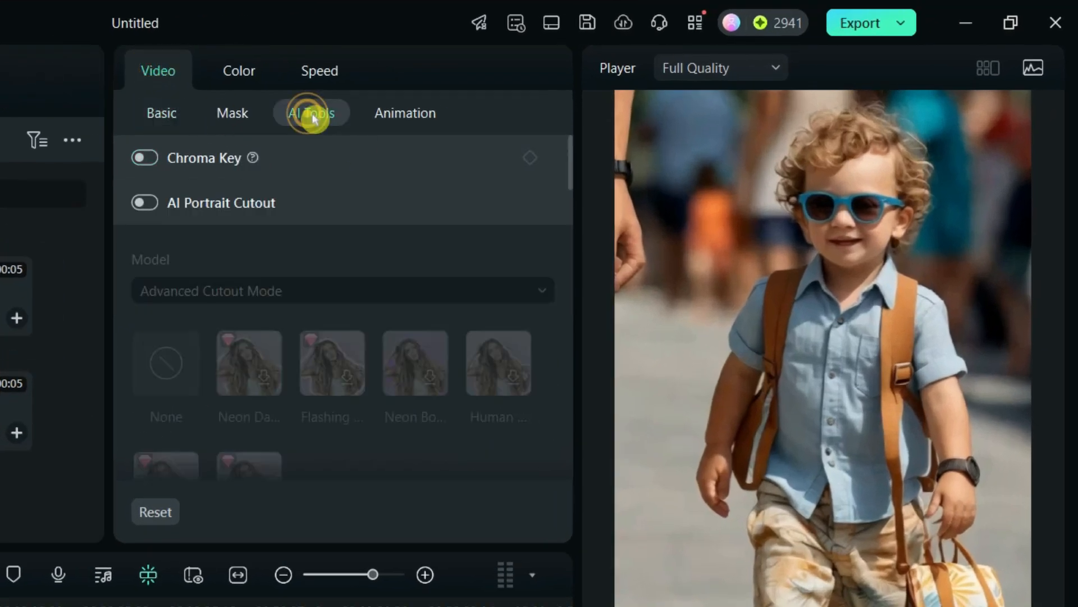
{"action": "left_click", "coordinate": [152, 210]}
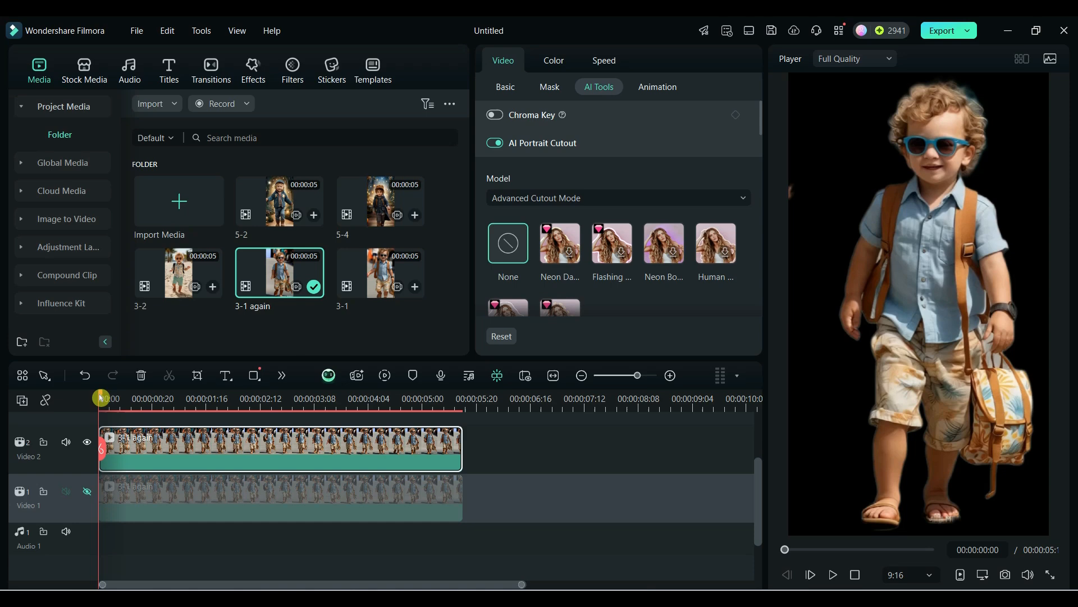
{"action": "left_click_drag", "start_coordinate": [101, 397], "coordinate": [34, 417]}
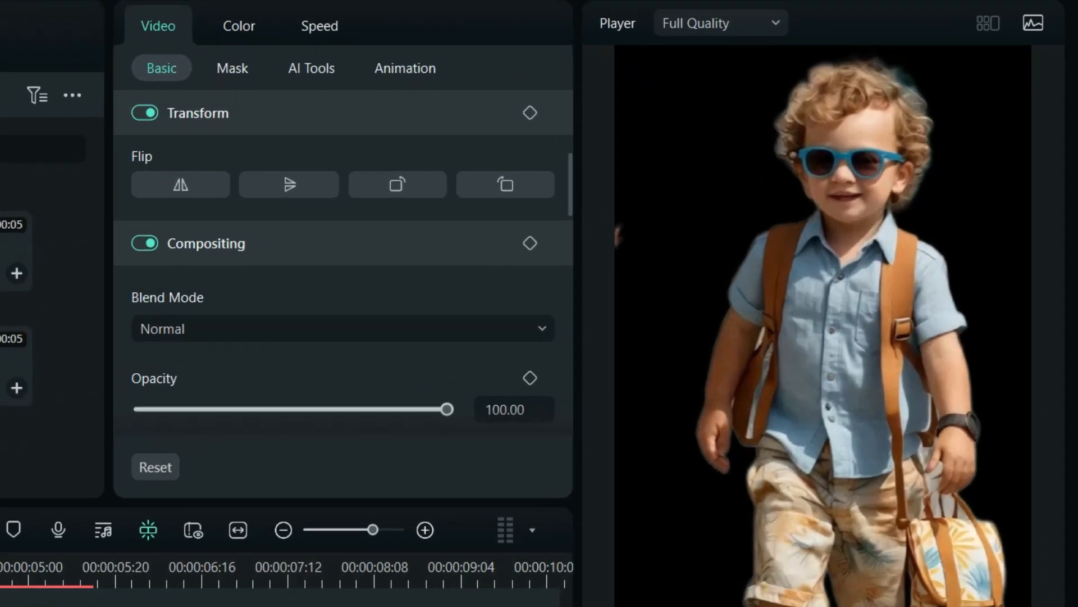
Set the upper clip's saturation to -100 to make the cutout black and white.
{"action": "left_click", "coordinate": [250, 33]}
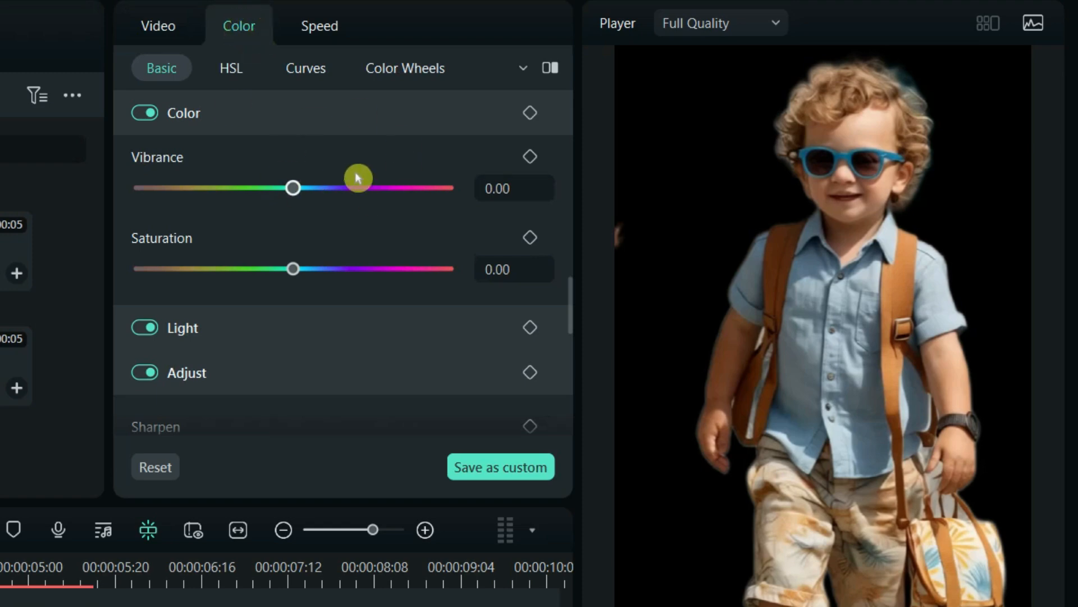
{"action": "scroll", "coordinate": [351, 353], "scroll_direction": "up", "scroll_amount": 2}
{"action": "left_click_drag", "start_coordinate": [289, 339], "coordinate": [92, 345]}
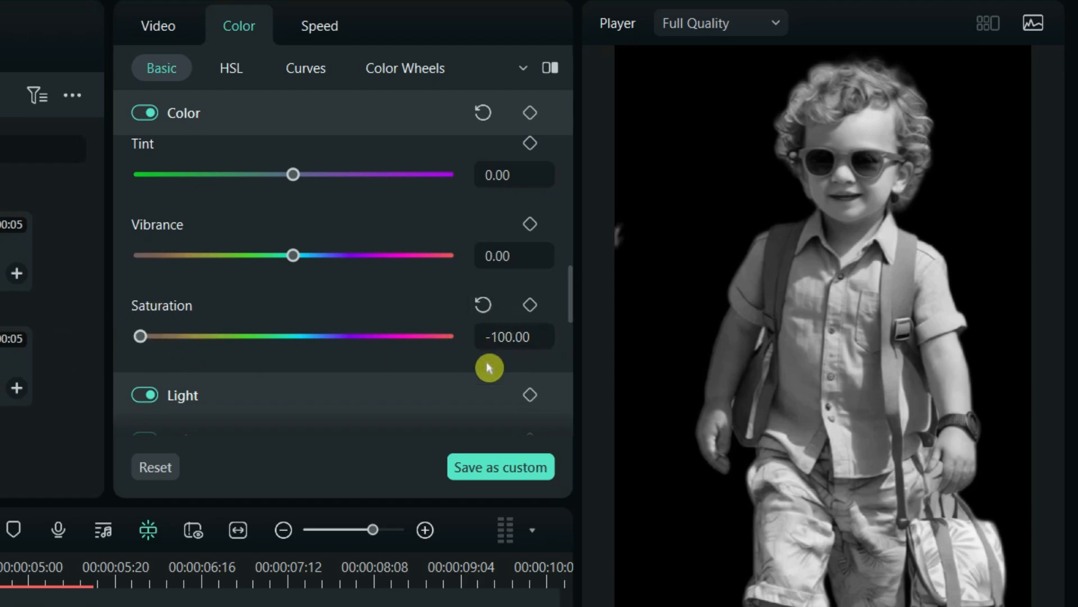
Raise the upper clip's luminance curve to its maximum so the cutout becomes a solid white silhouette.
{"action": "scroll", "coordinate": [348, 190], "scroll_direction": "up", "scroll_amount": 2}
{"action": "left_click", "coordinate": [306, 68]}
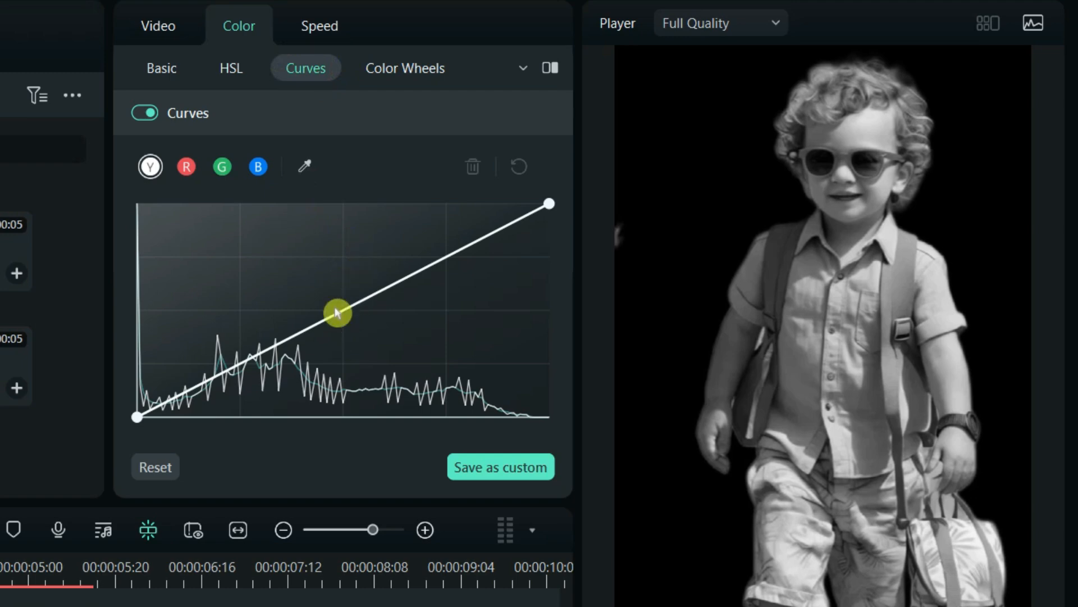
{"action": "left_click_drag", "start_coordinate": [337, 313], "coordinate": [87, 196]}
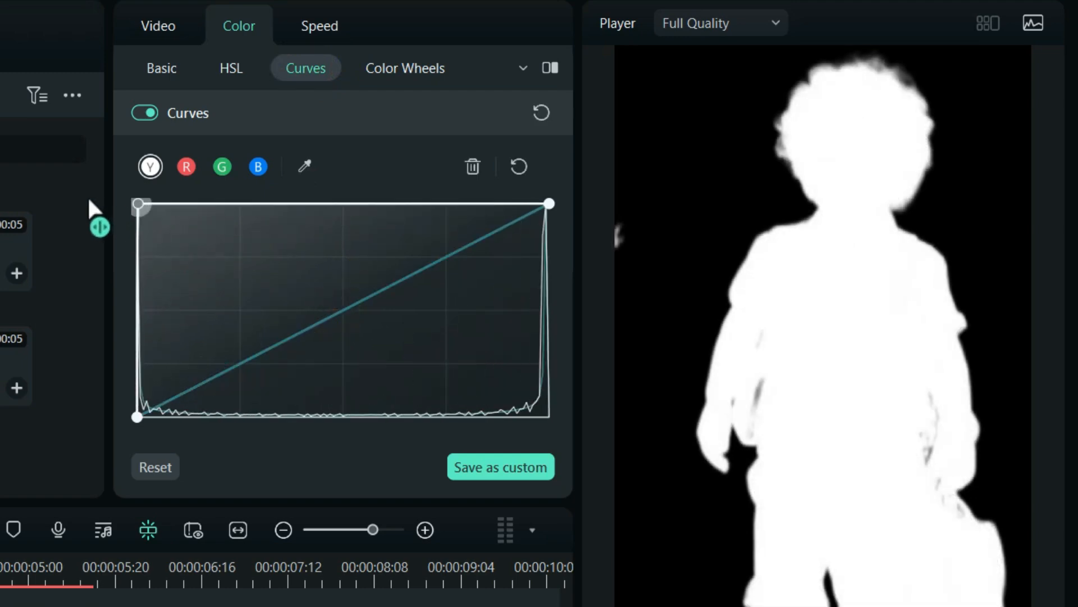
{"action": "left_click", "coordinate": [309, 445]}
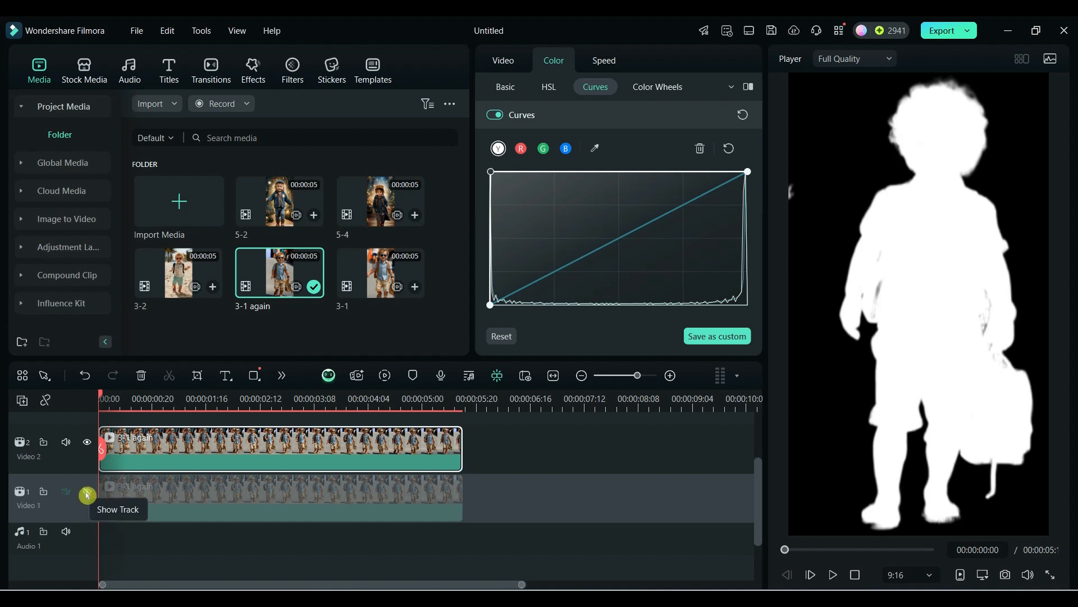
Show the Video 1 track and add a single-line mask to the upper clip, rotated 90° and placed just above the child's head.
{"action": "left_click", "coordinate": [87, 494]}
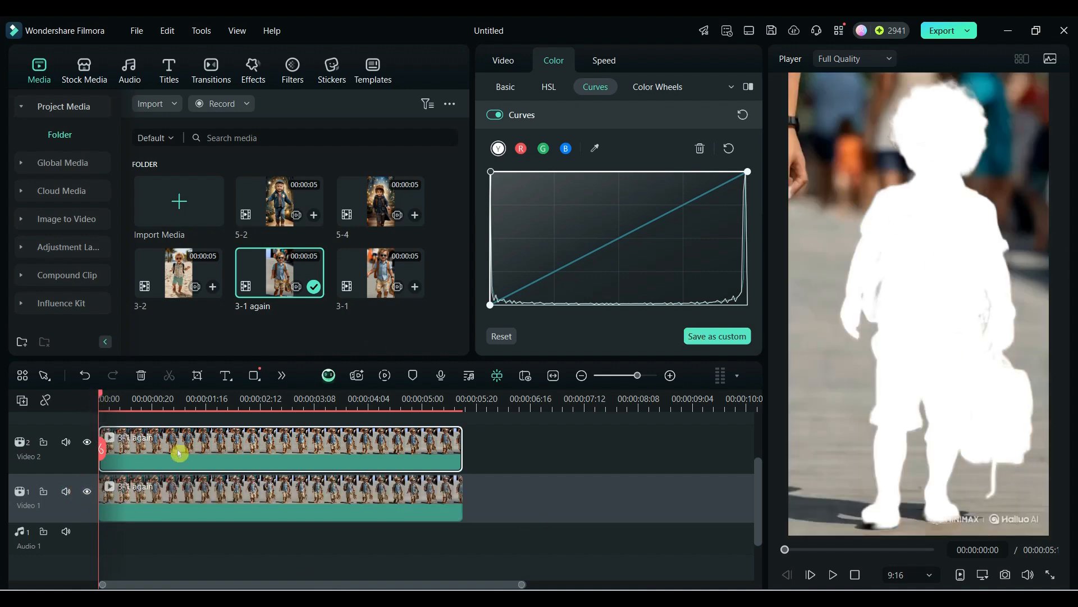
{"action": "left_click", "coordinate": [500, 62]}
{"action": "left_click", "coordinate": [549, 86]}
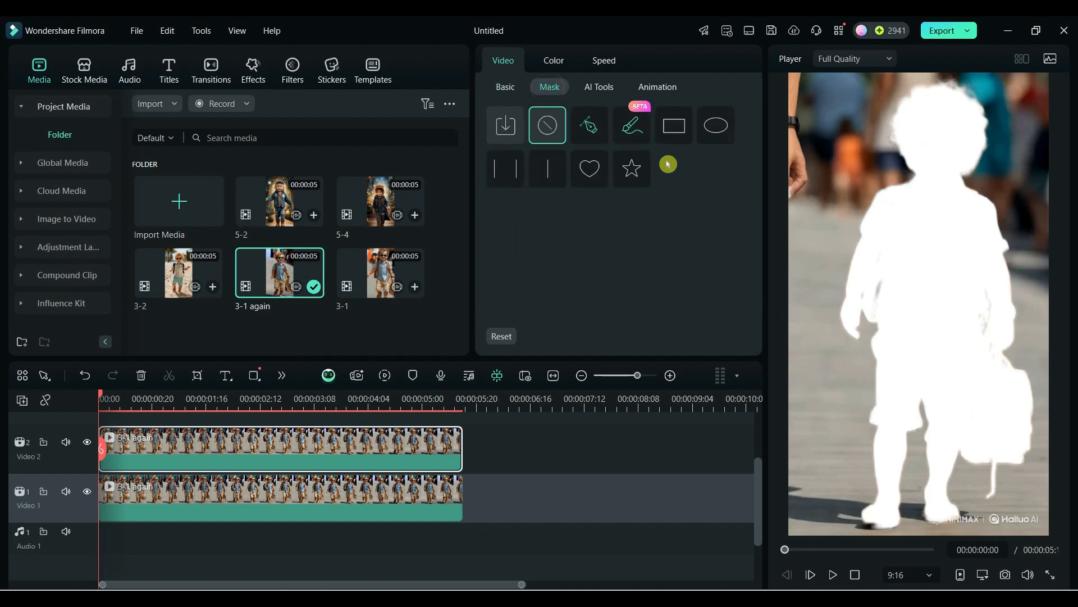
{"action": "left_click", "coordinate": [553, 173]}
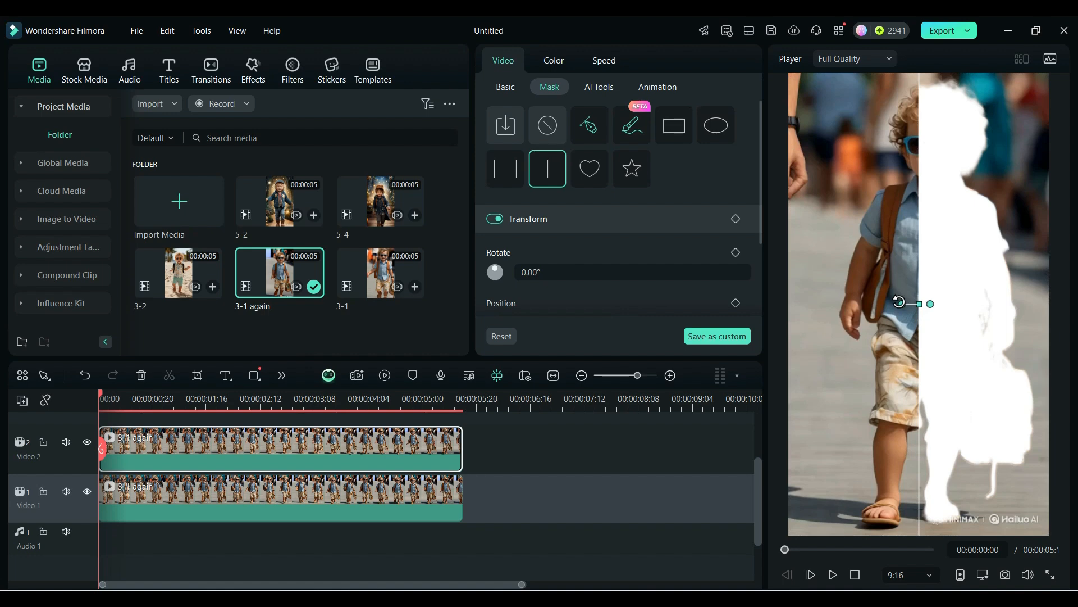
{"action": "left_click_drag", "start_coordinate": [898, 302], "coordinate": [921, 256]}
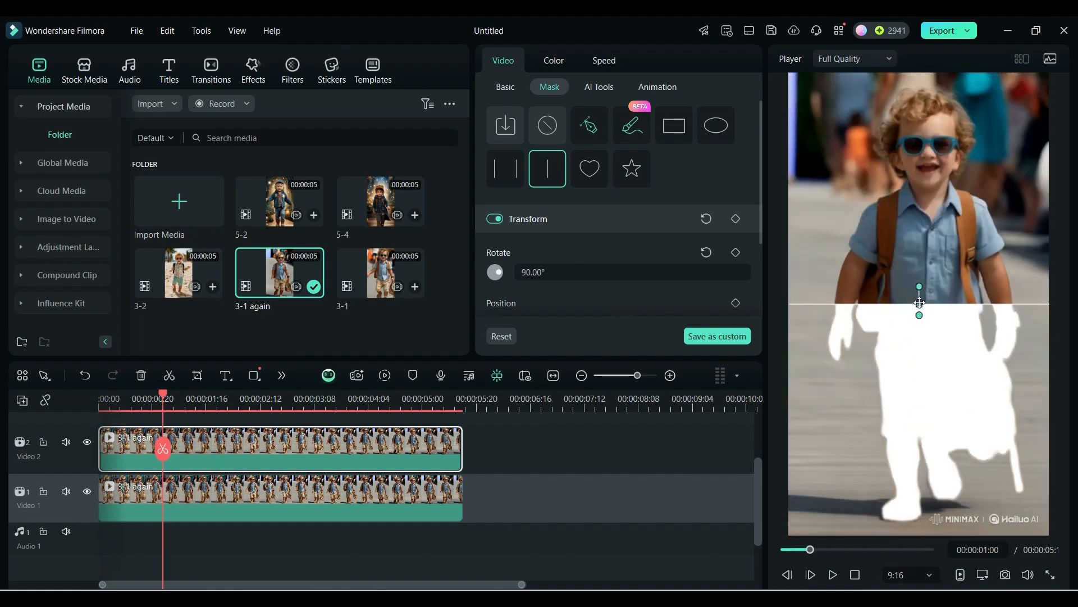
{"action": "left_click_drag", "start_coordinate": [920, 300], "coordinate": [934, 85]}
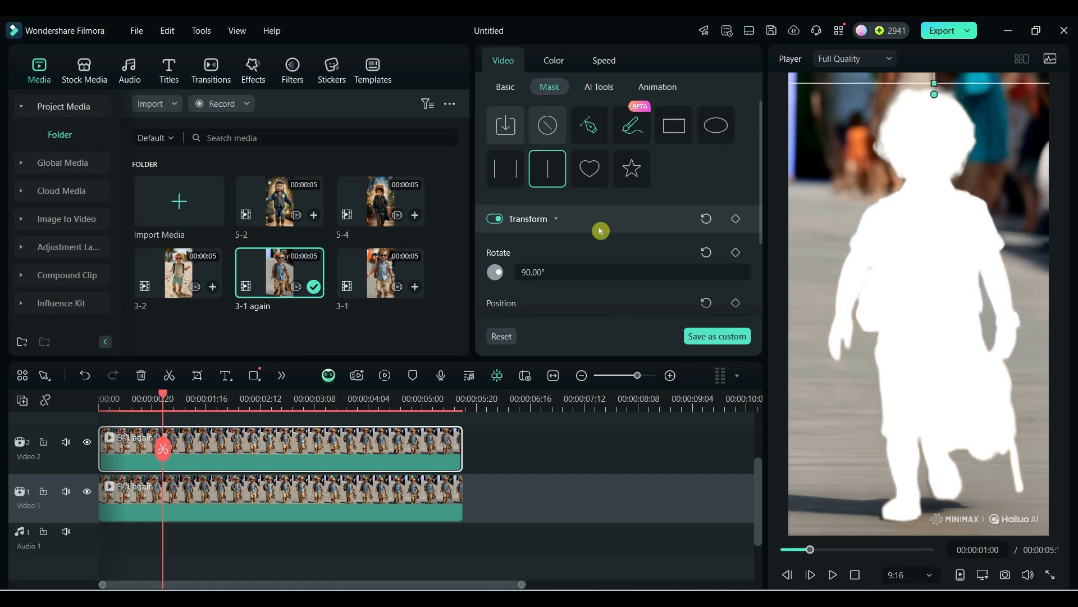
Set the mask's blur strength to 30% and lower its line slightly over the child's hair, to about X -6.99, Y 808.54.
{"action": "scroll", "coordinate": [600, 230], "scroll_direction": "down", "scroll_amount": 3}
{"action": "left_click", "coordinate": [495, 269]}
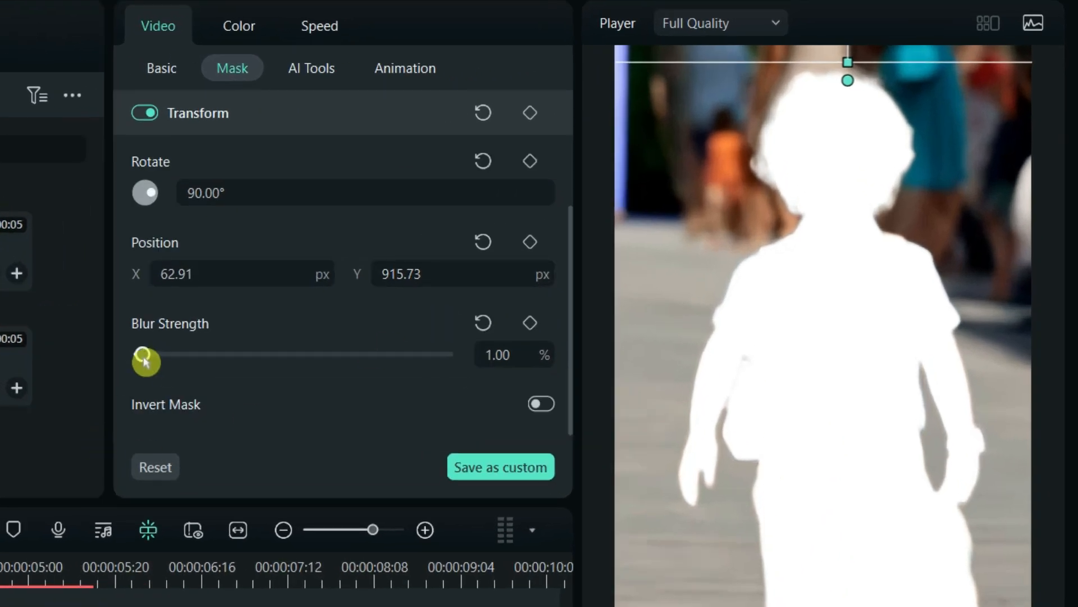
{"action": "left_click_drag", "start_coordinate": [144, 359], "coordinate": [218, 369]}
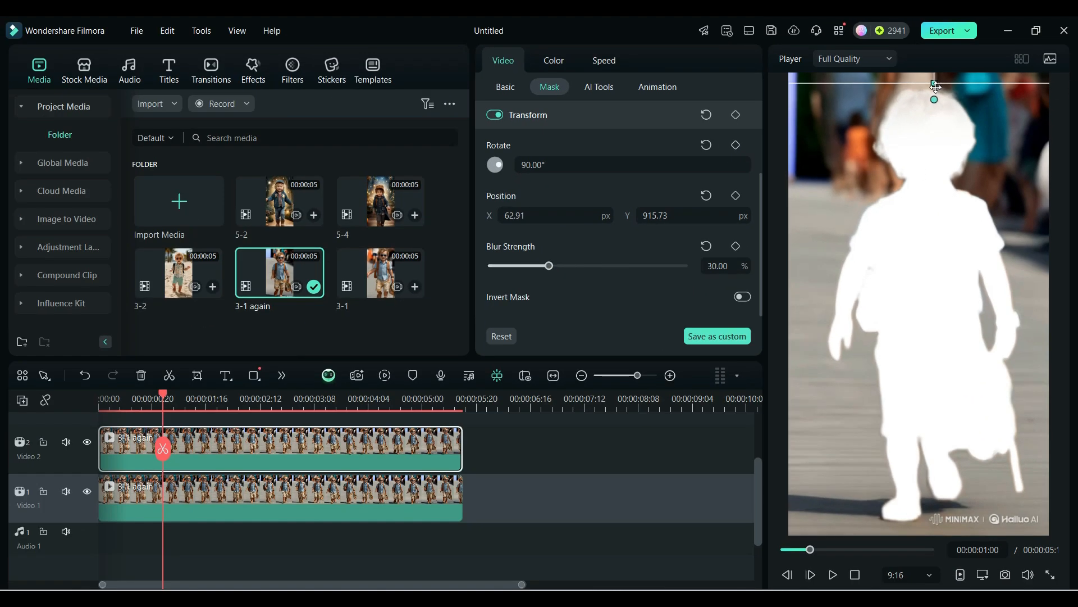
{"action": "left_click_drag", "start_coordinate": [935, 87], "coordinate": [921, 114]}
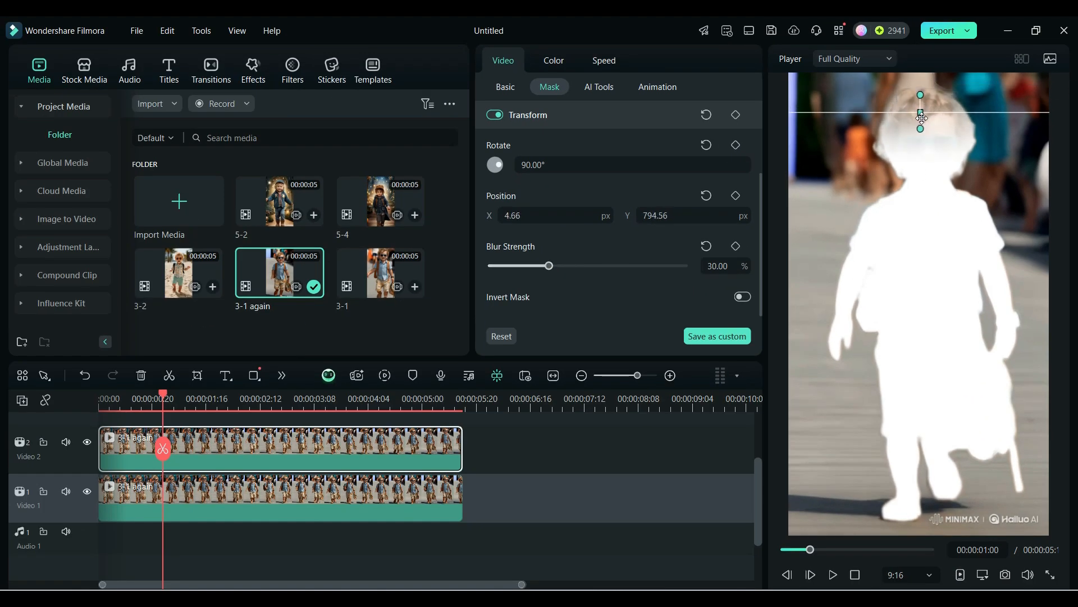
Keyframe the mask position at the clip's start and at 00:00:02:00, moving the line down to the child's feet at the second keyframe.
{"action": "left_click", "coordinate": [102, 393]}
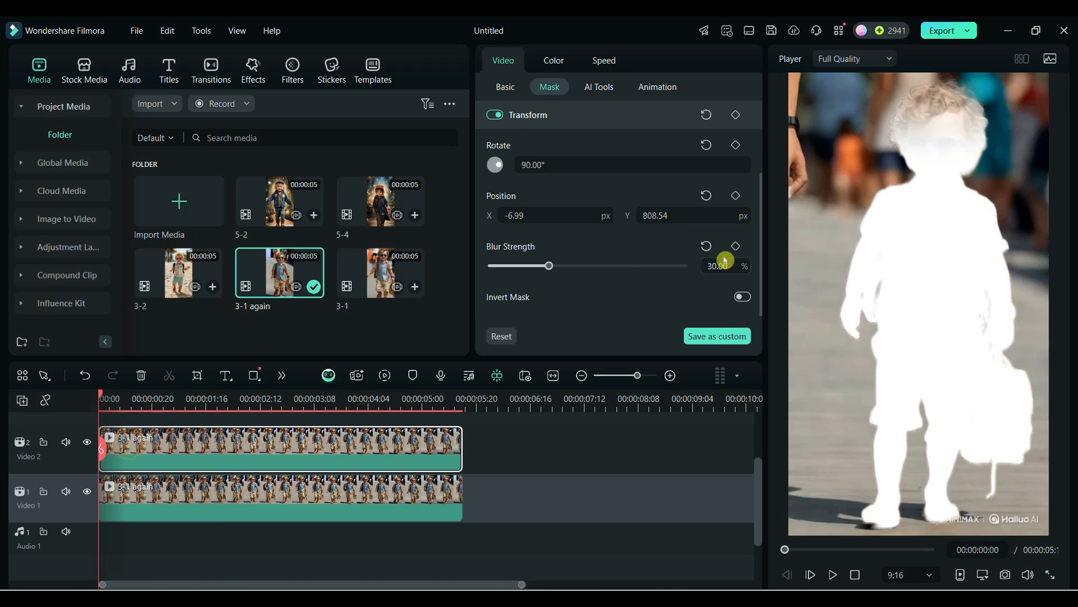
{"action": "left_click", "coordinate": [736, 200]}
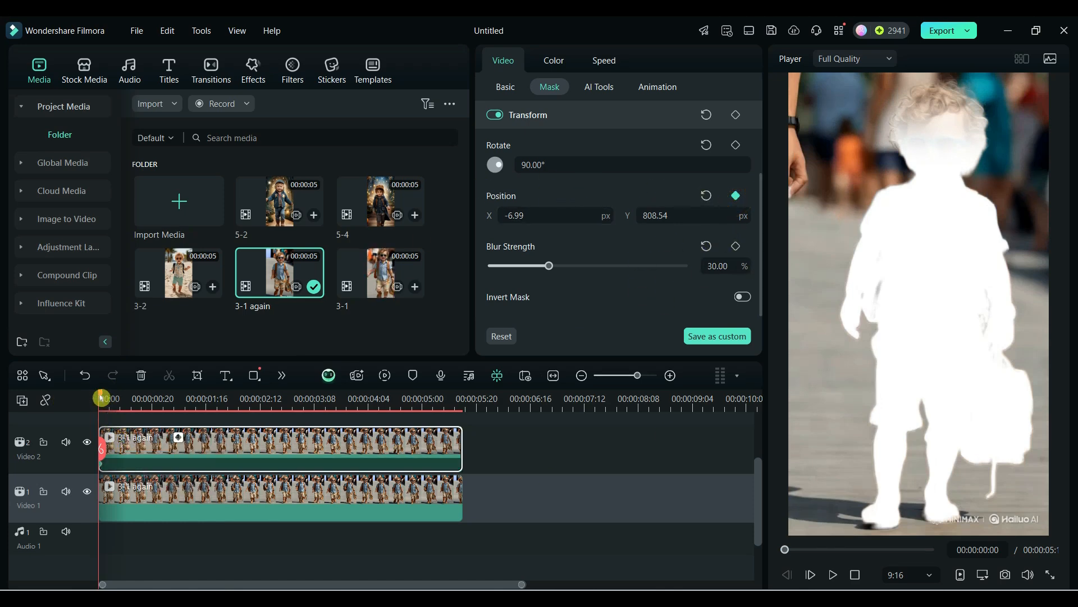
{"action": "left_click_drag", "start_coordinate": [101, 394], "coordinate": [228, 406]}
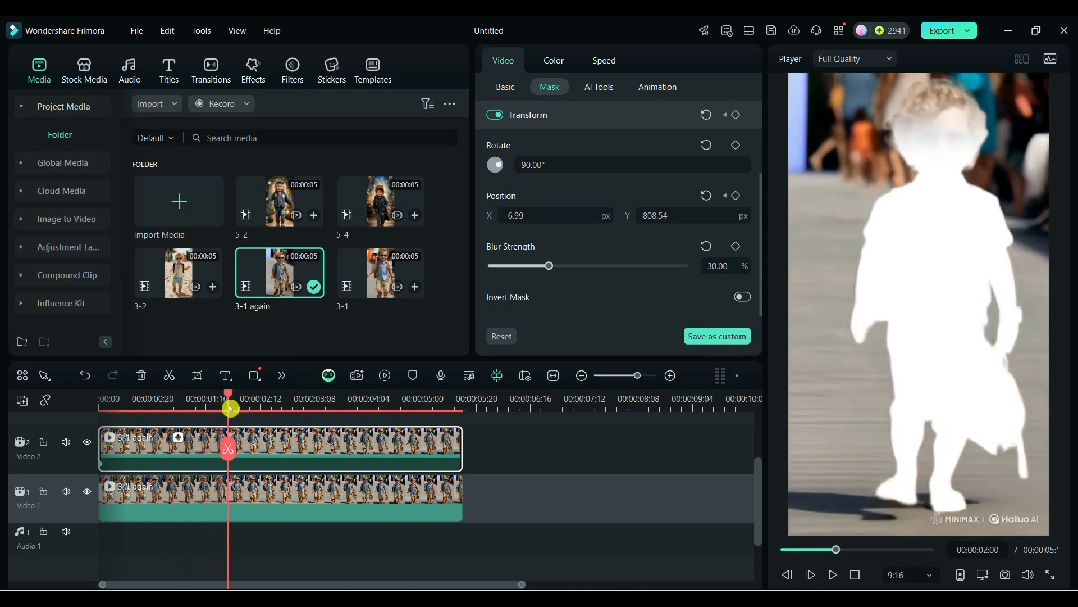
{"action": "left_click", "coordinate": [737, 196]}
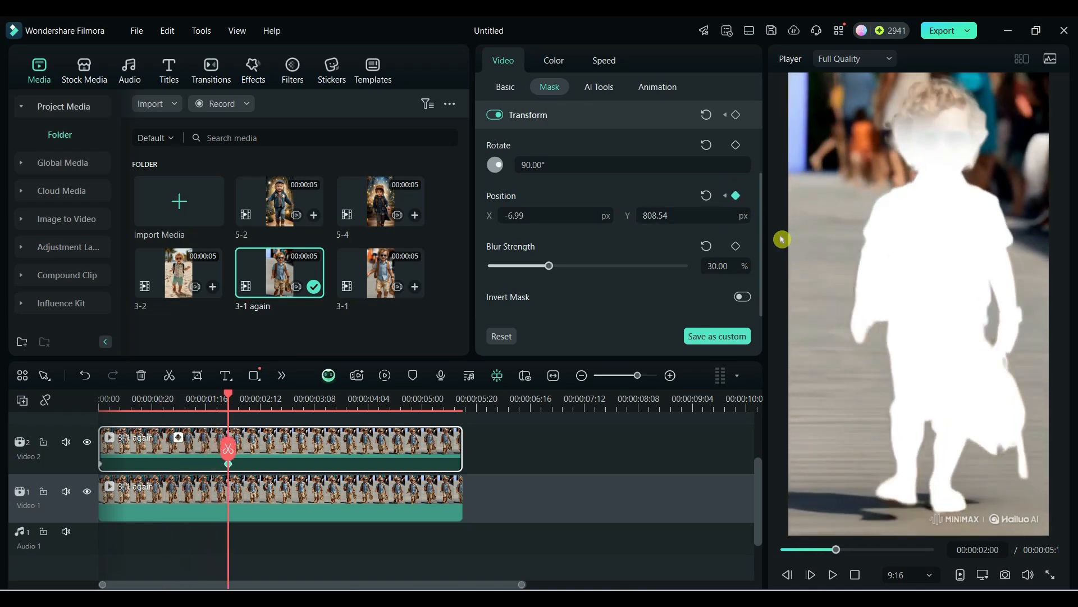
{"action": "left_click", "coordinate": [911, 156]}
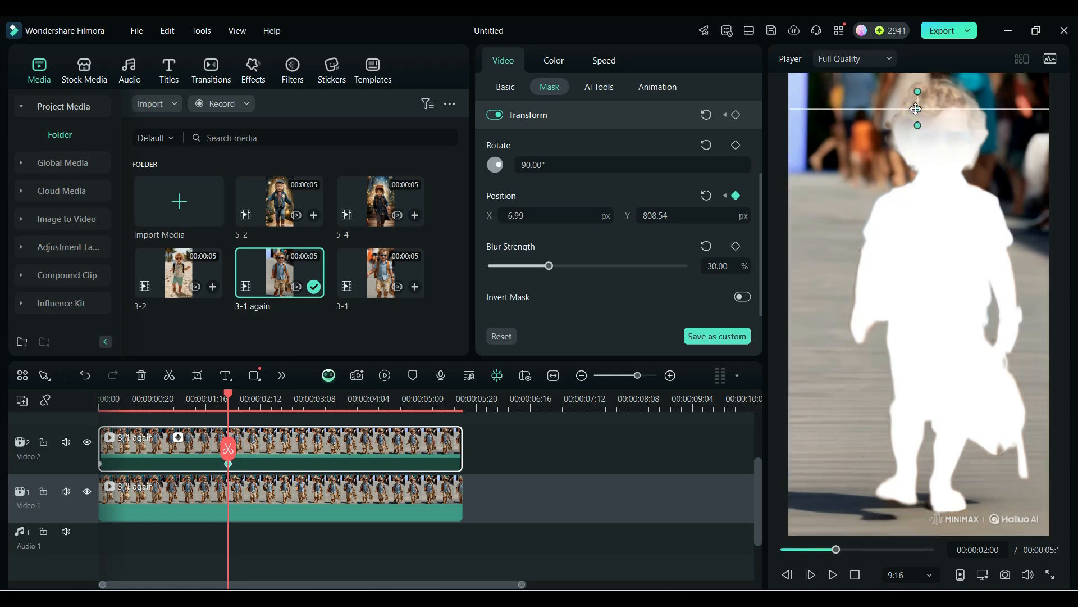
{"action": "left_click_drag", "start_coordinate": [916, 108], "coordinate": [926, 519]}
Play back the clip full screen to review the animated silhouette mask.
{"action": "left_click", "coordinate": [829, 575]}
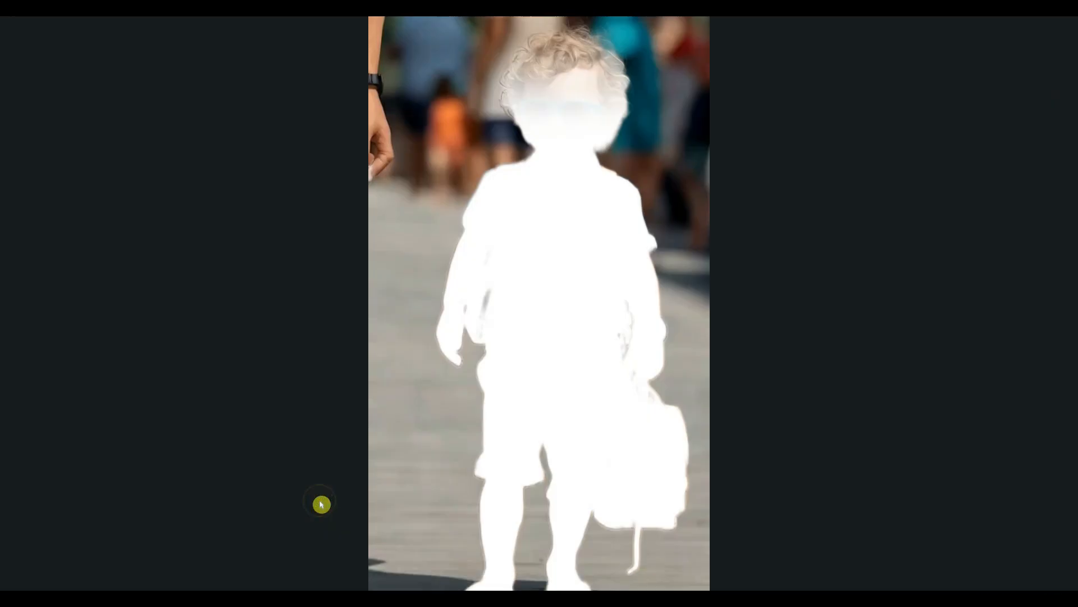
{"action": "key", "text": "space"}
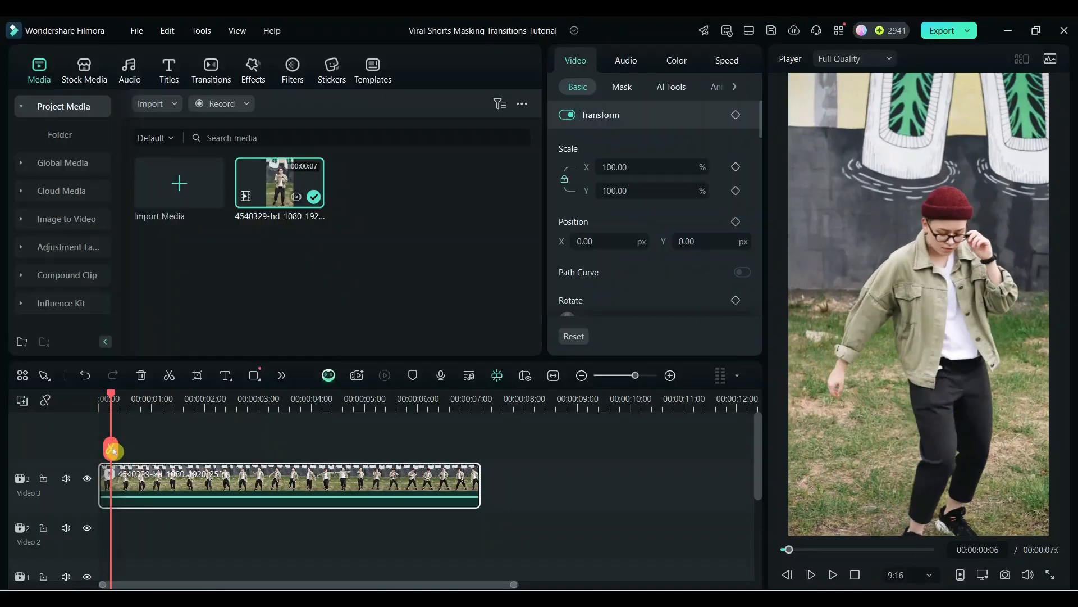
Take a PNG snapshot of the dancing clip's frame at 00:00:02:01.
{"action": "left_click_drag", "start_coordinate": [191, 470], "coordinate": [207, 528]}
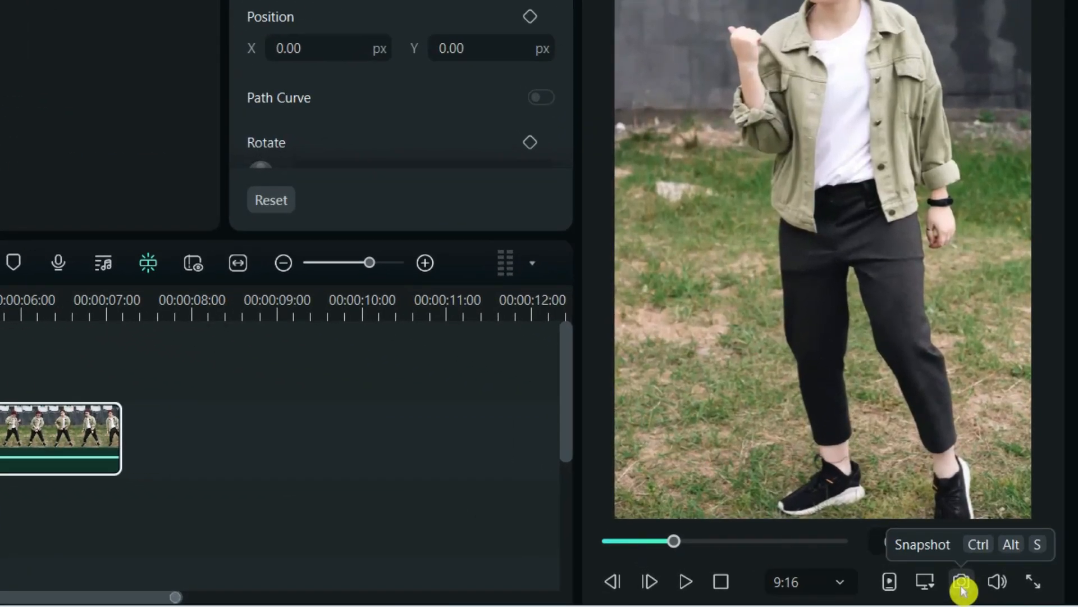
{"action": "left_click", "coordinate": [961, 582]}
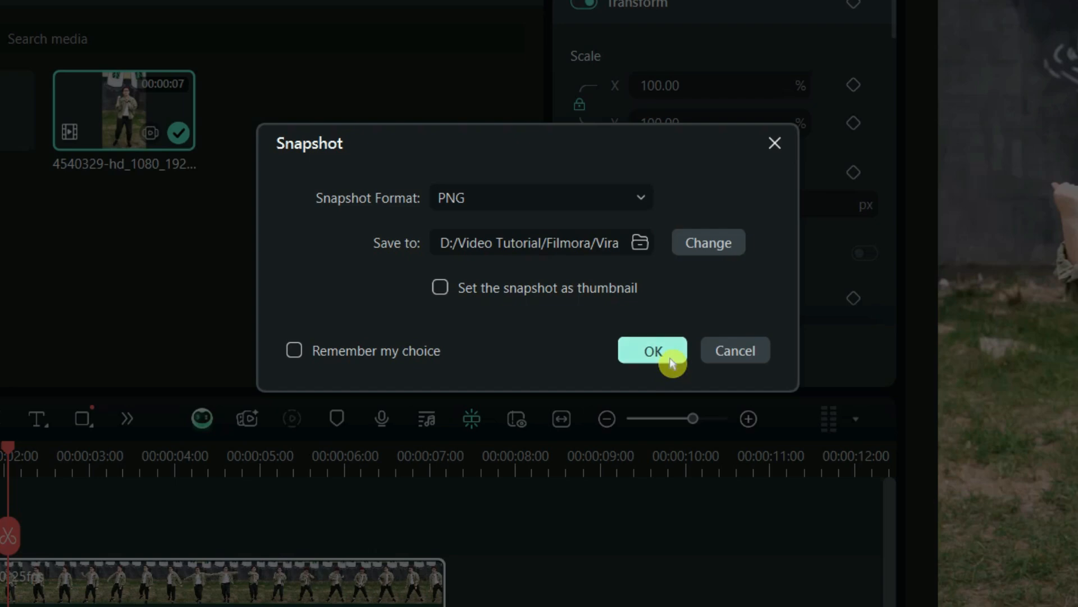
{"action": "left_click", "coordinate": [671, 362]}
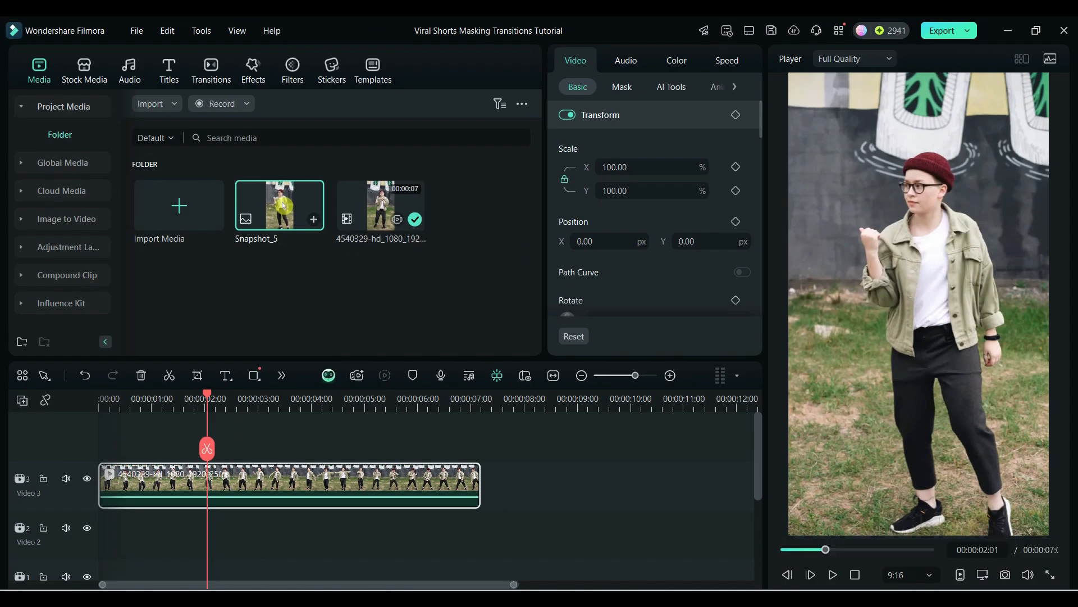
Place the snapshot on the track above the video, starting at 00:00:00:16, and cut off everything after 00:00:02:01.
{"action": "left_click_drag", "start_coordinate": [283, 206], "coordinate": [213, 443]}
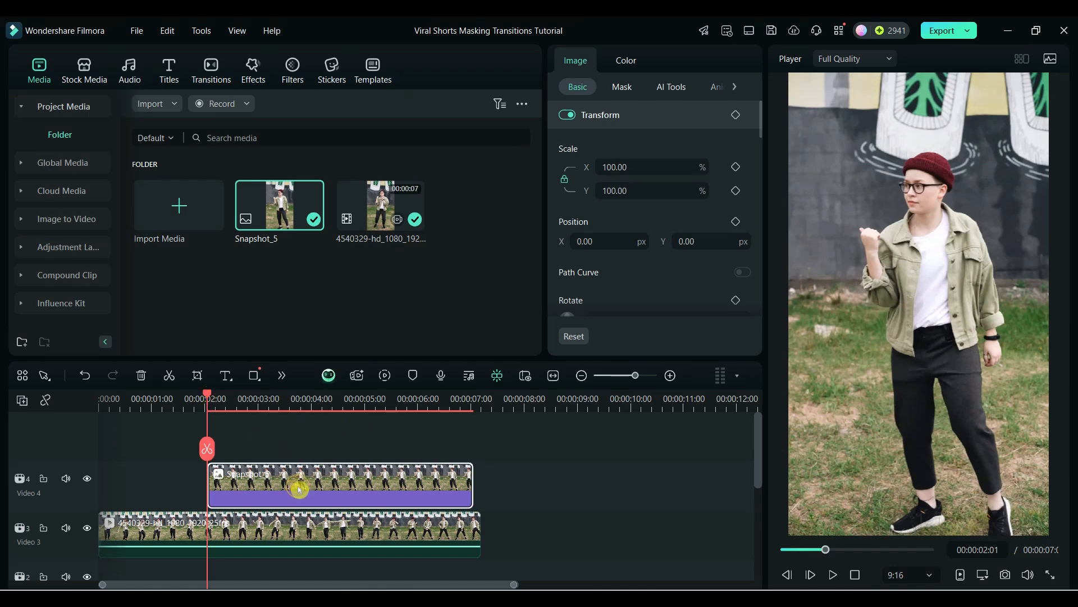
{"action": "left_click_drag", "start_coordinate": [298, 488], "coordinate": [225, 488]}
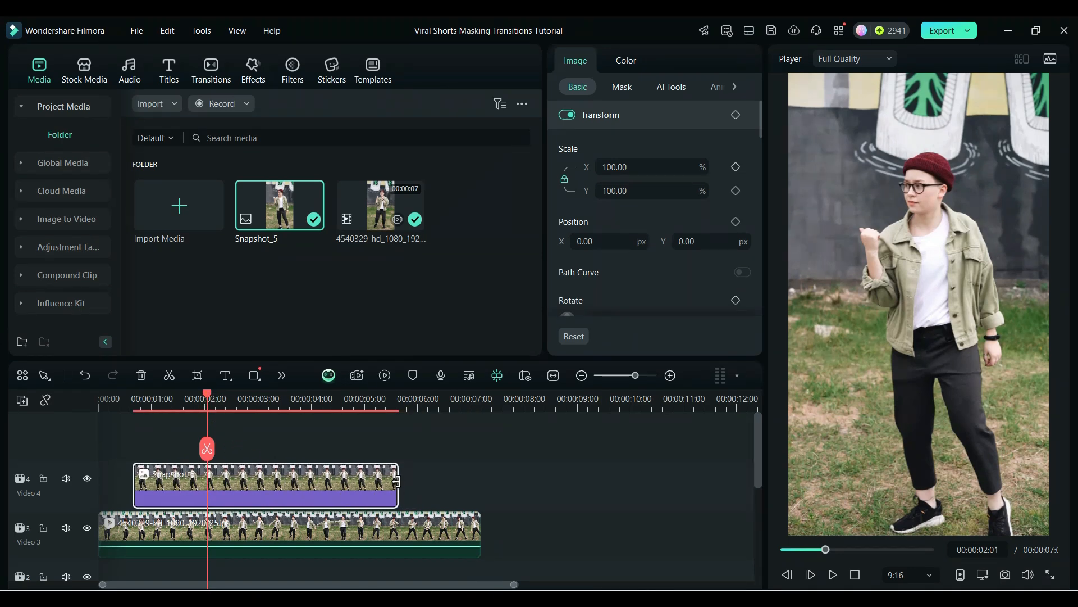
{"action": "left_click", "coordinate": [214, 454]}
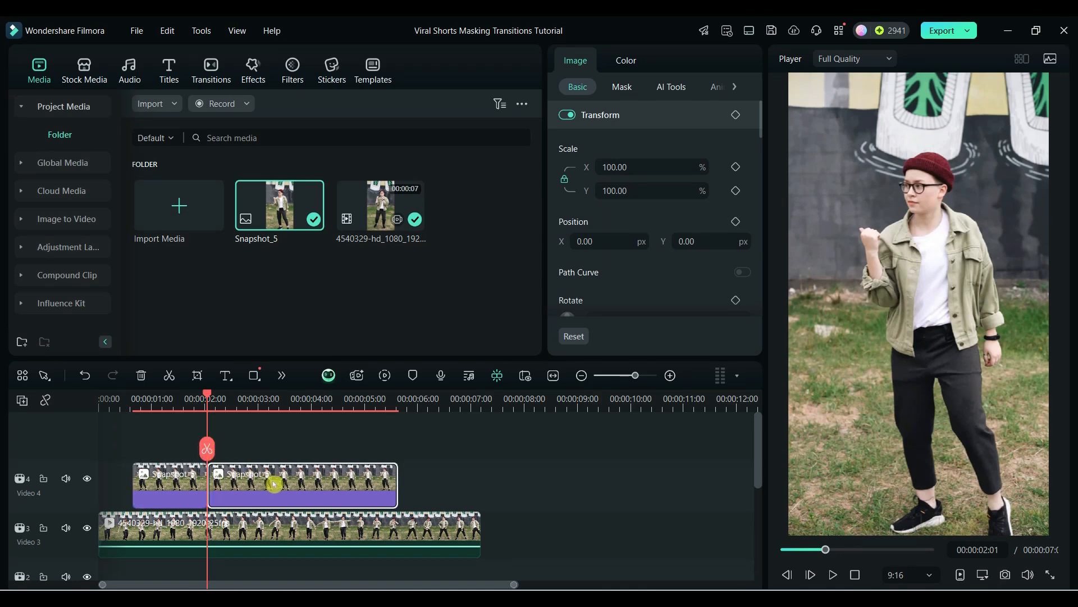
{"action": "key", "text": "Delete"}
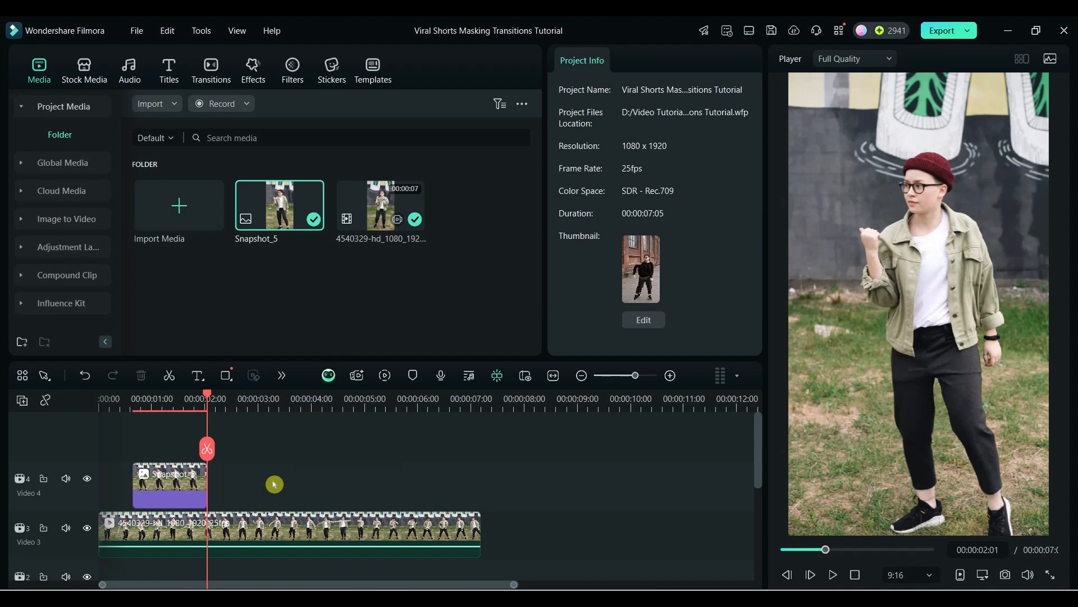
Apply AI Portrait Cutout to the snapshot clip and hide the dancing video's track beneath it.
{"action": "left_click", "coordinate": [163, 494]}
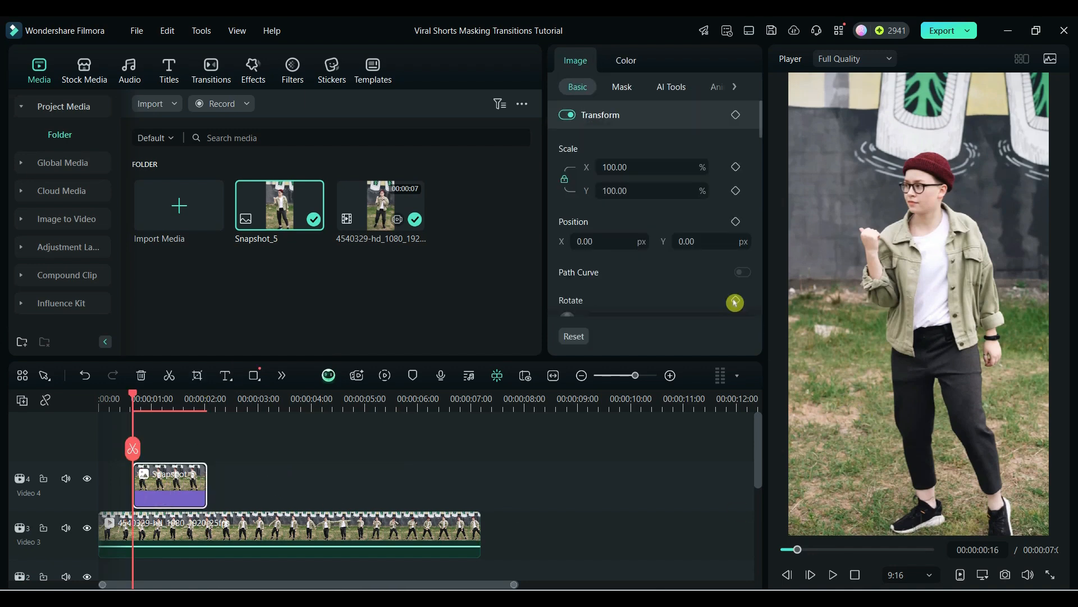
{"action": "left_click", "coordinate": [666, 89]}
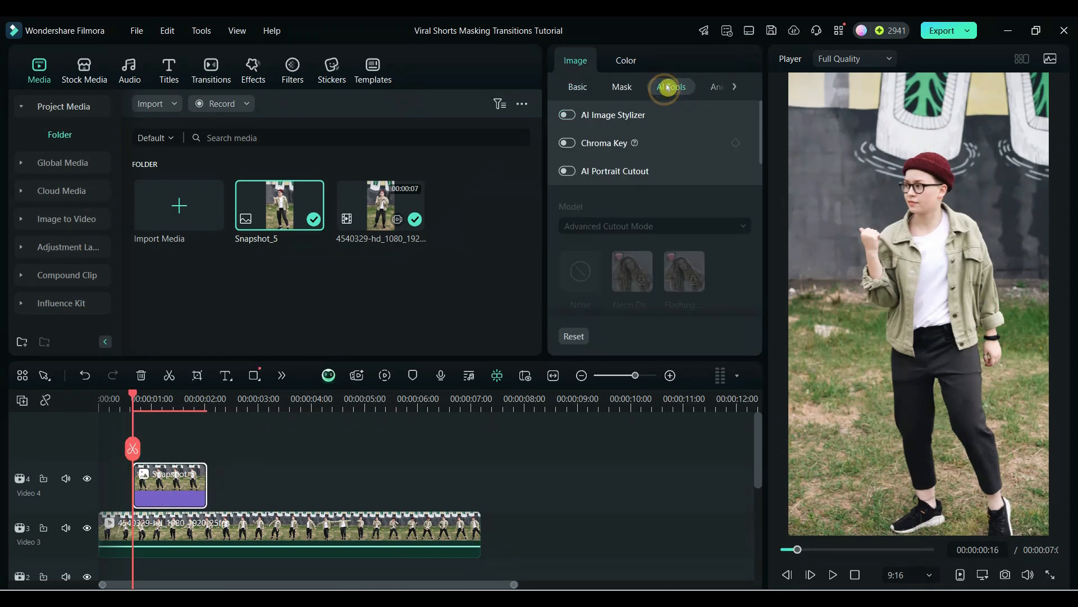
{"action": "left_click", "coordinate": [572, 178]}
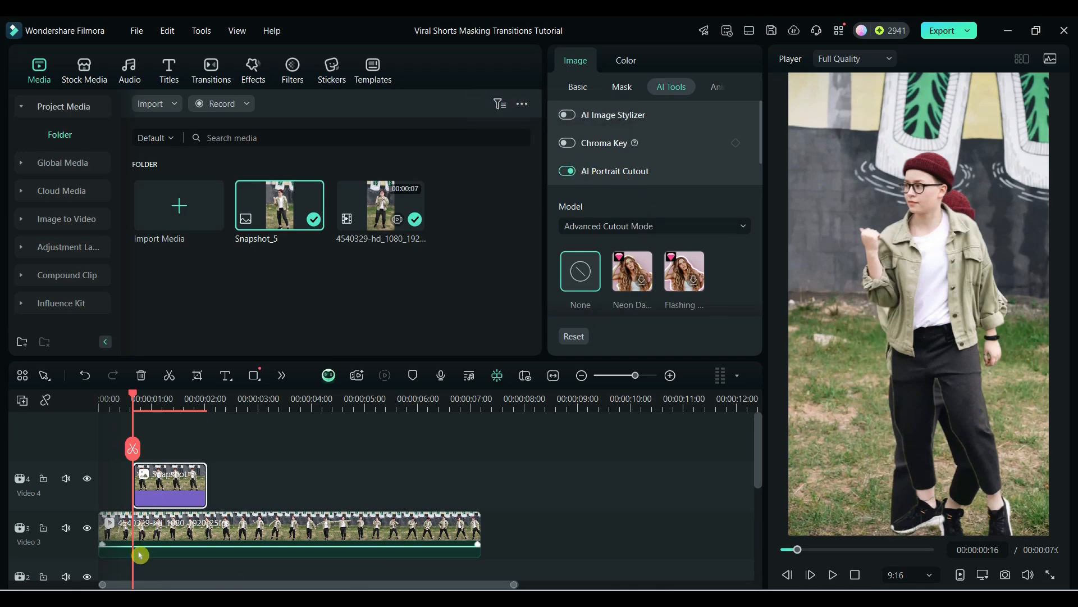
{"action": "left_click", "coordinate": [87, 529]}
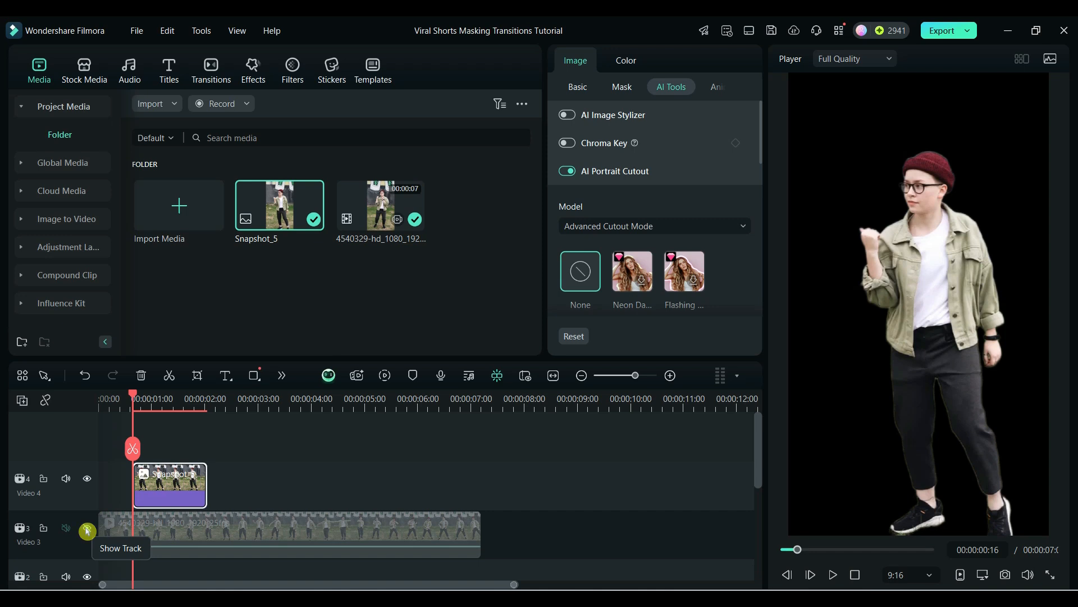
Add a Linear mask to the snapshot, rotate it to 90°, and move its line down to the frame's lower edge, about Y -967 px.
{"action": "left_click", "coordinate": [623, 95]}
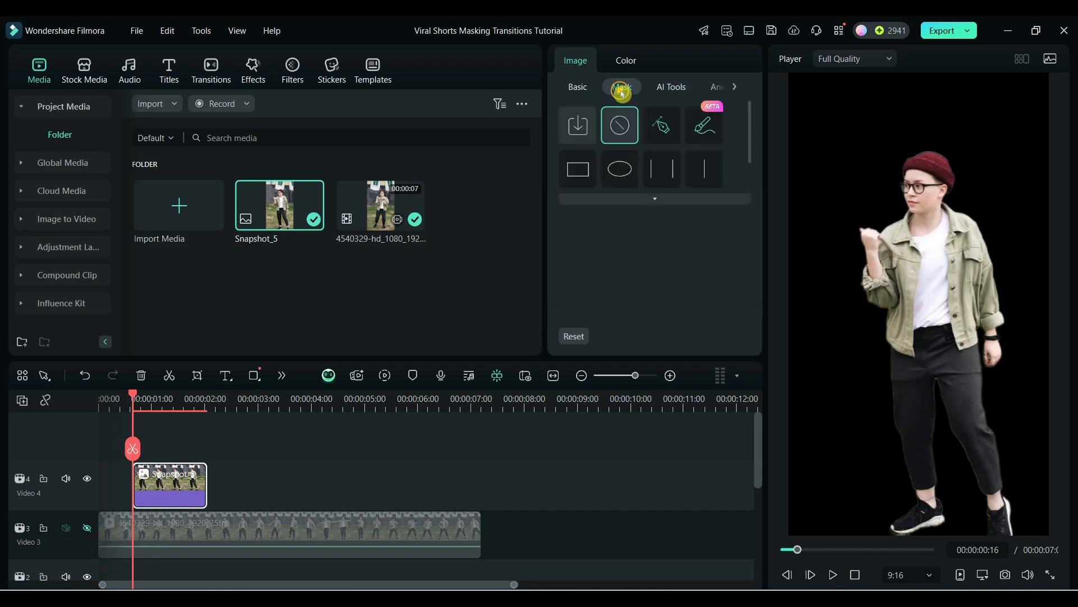
{"action": "left_click", "coordinate": [705, 175]}
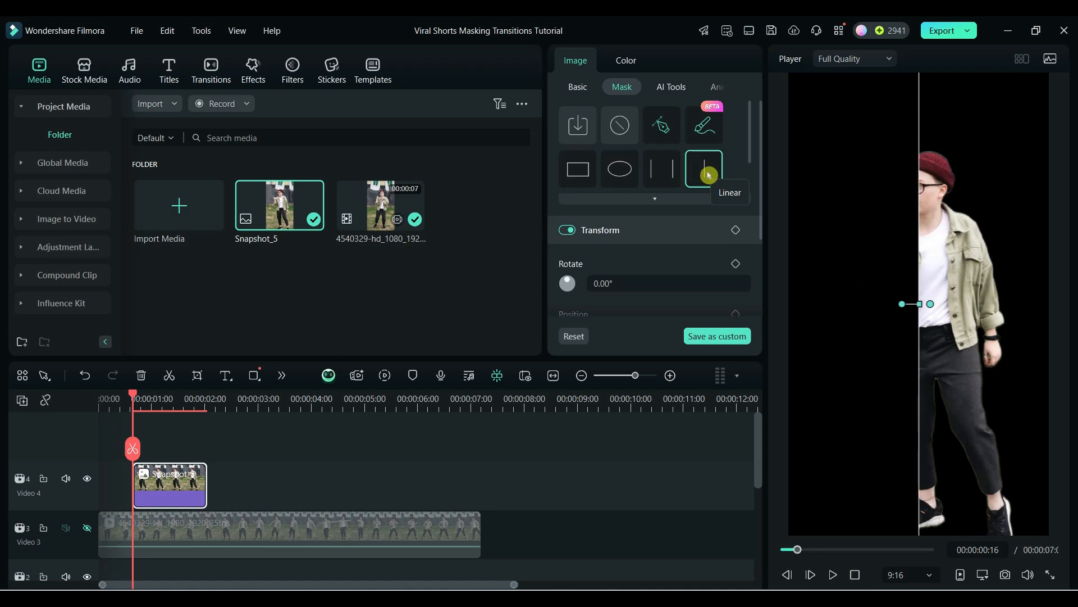
{"action": "left_click_drag", "start_coordinate": [894, 302], "coordinate": [928, 185]}
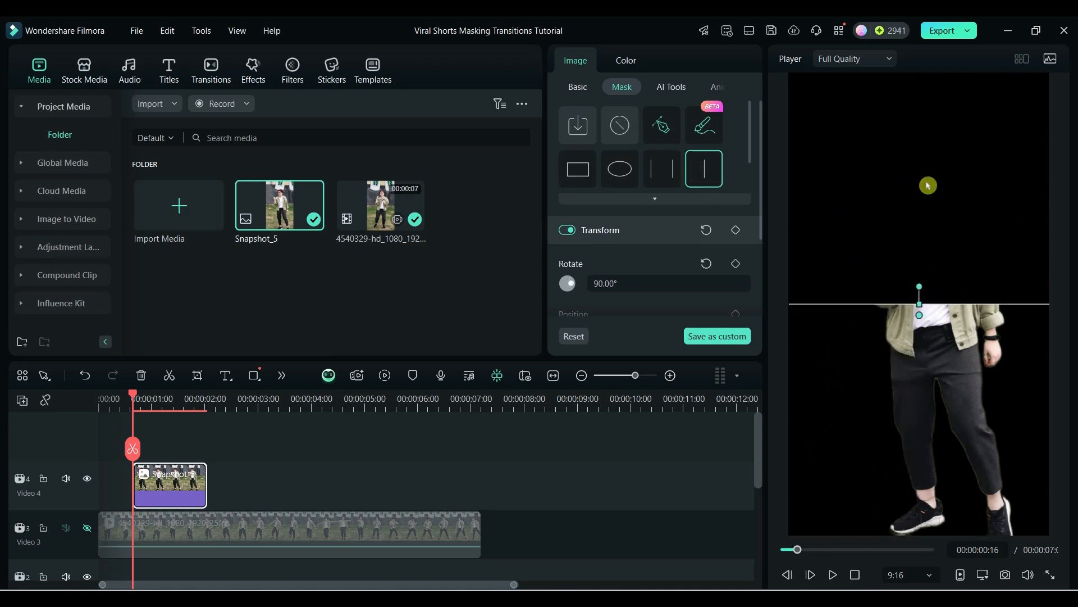
{"action": "left_click_drag", "start_coordinate": [929, 305], "coordinate": [923, 535]}
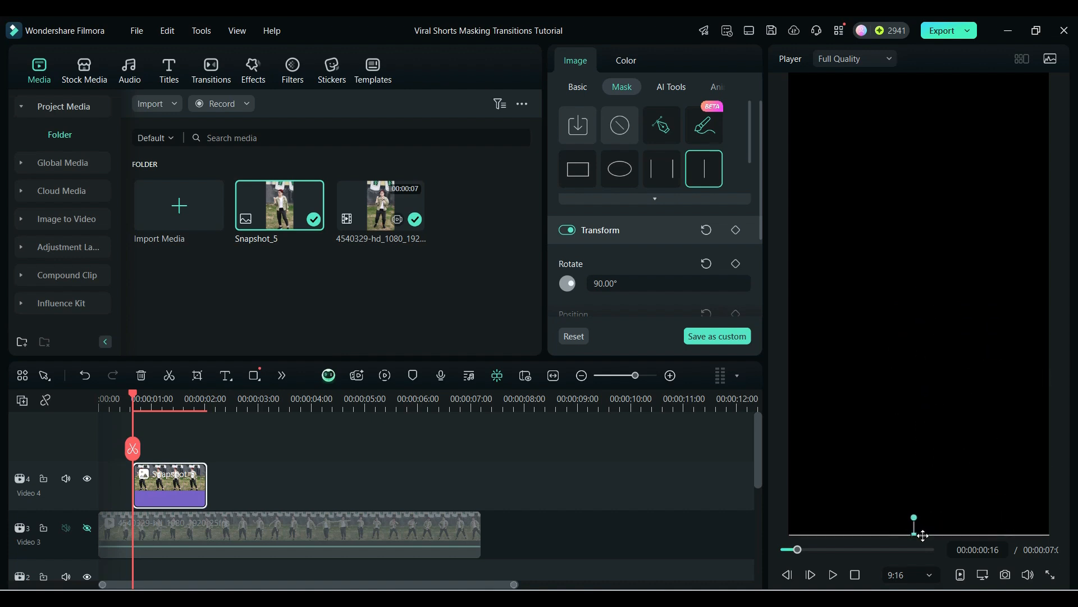
Add a keyframe for the mask's position at the start of the snapshot clip.
{"action": "scroll", "coordinate": [702, 236], "scroll_direction": "down", "scroll_amount": 2}
{"action": "left_click", "coordinate": [736, 232]}
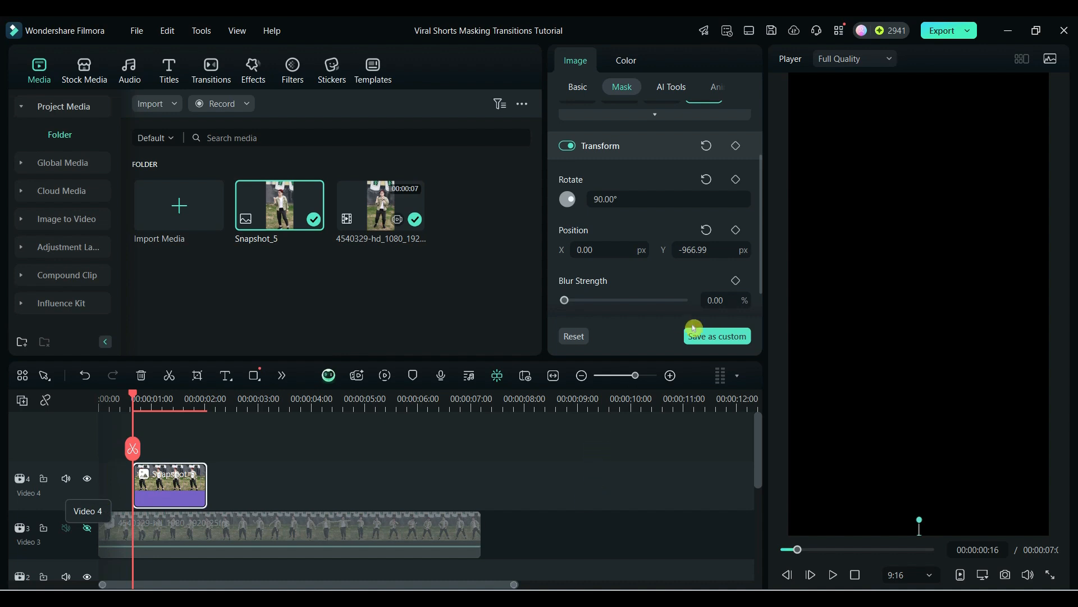
{"action": "left_click", "coordinate": [736, 229]}
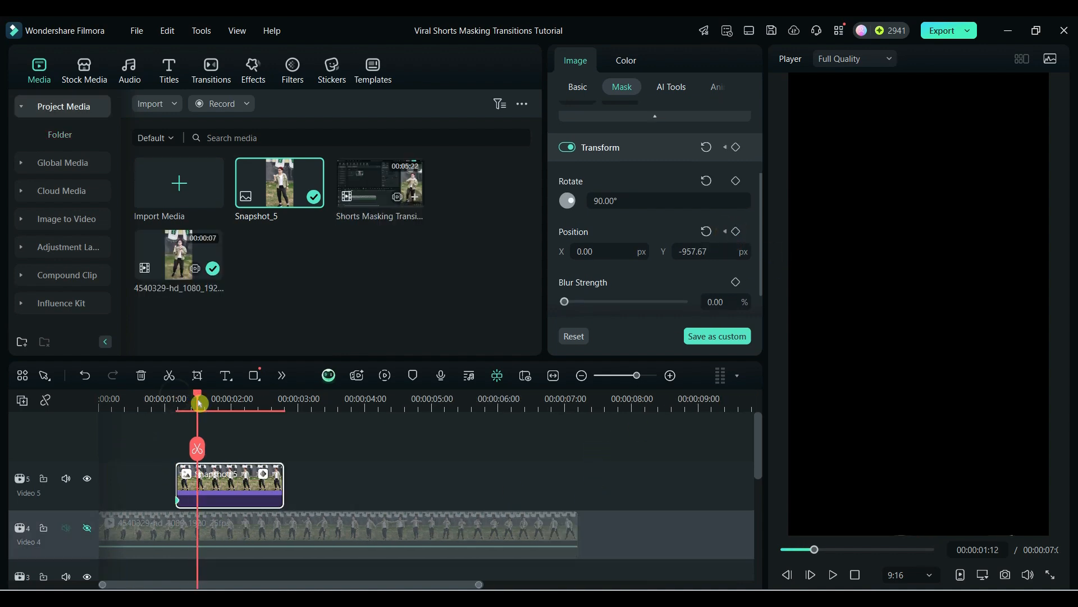
At the snapshot's end, 00:00:02:19, keyframe the mask line above the dancer's hat, at about Y 704 px.
{"action": "left_click_drag", "start_coordinate": [197, 398], "coordinate": [284, 399]}
{"action": "left_click", "coordinate": [310, 515]}
{"action": "left_click", "coordinate": [283, 395]}
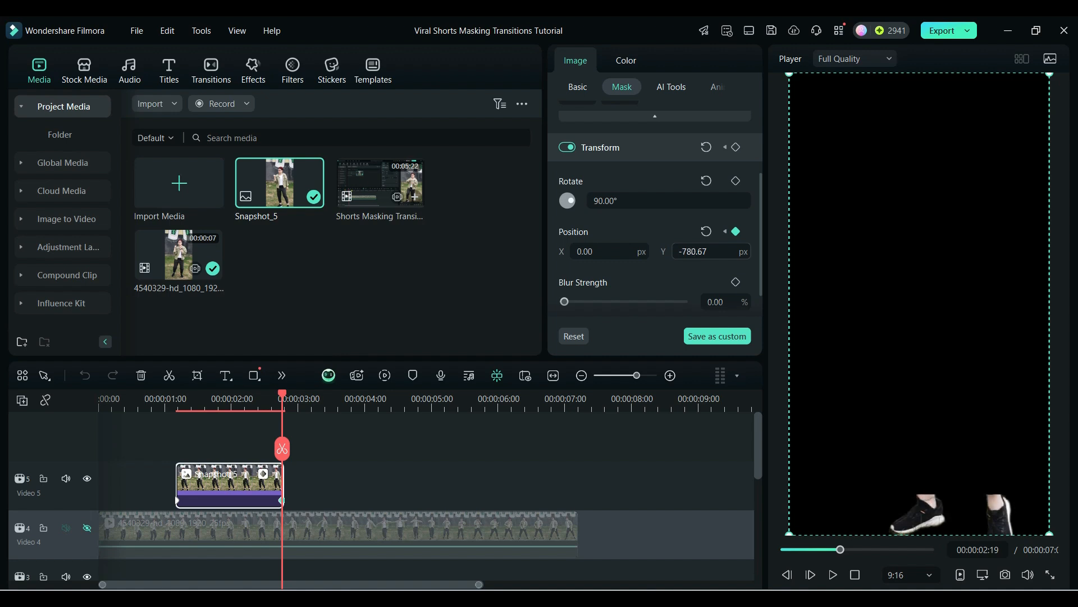
{"action": "left_click_drag", "start_coordinate": [921, 495], "coordinate": [922, 136]}
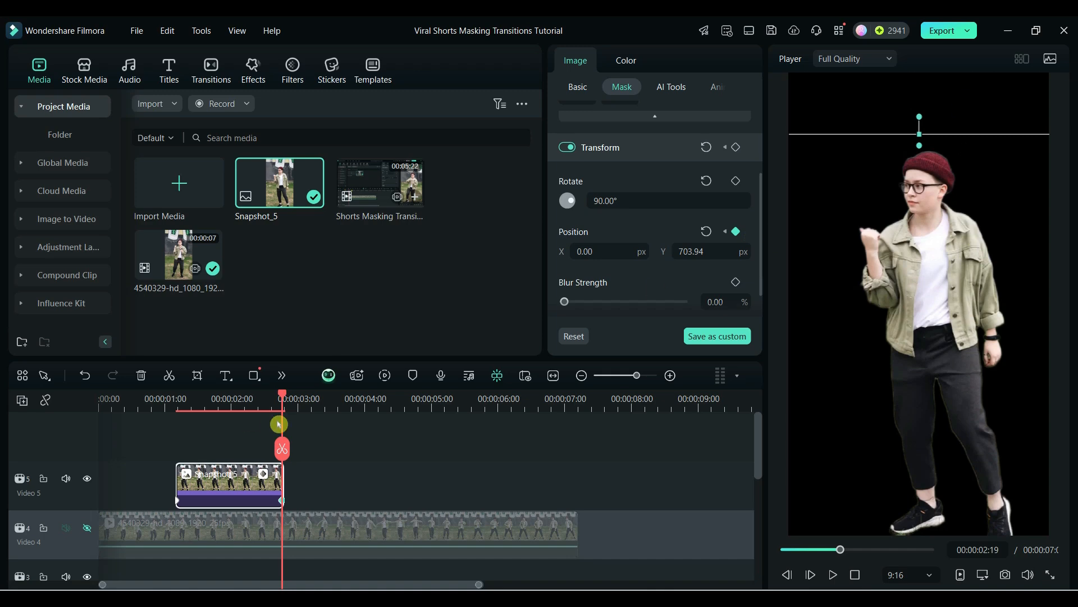
Show the dancing video's track again and play the sequence full screen from the beginning.
{"action": "left_click_drag", "start_coordinate": [227, 398], "coordinate": [175, 430]}
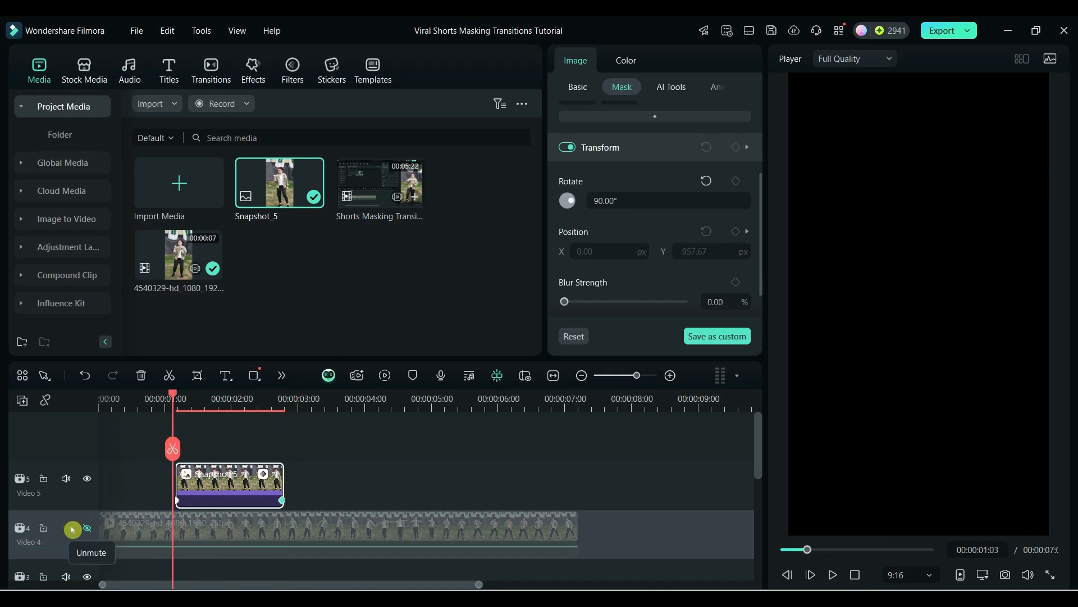
{"action": "left_click", "coordinate": [88, 532]}
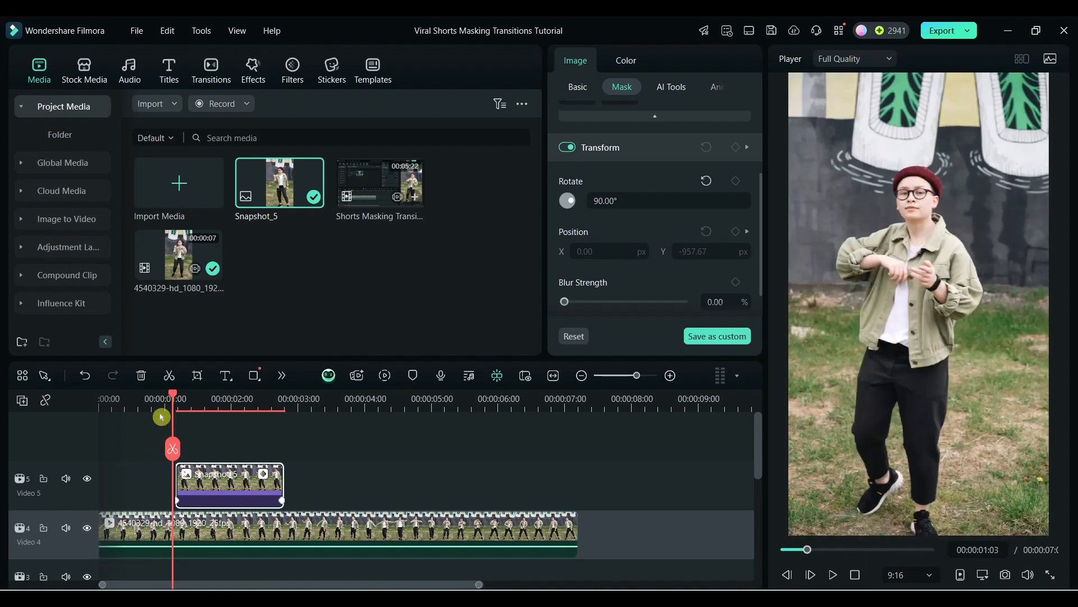
{"action": "left_click_drag", "start_coordinate": [172, 400], "coordinate": [99, 399]}
{"action": "left_click", "coordinate": [831, 576]}
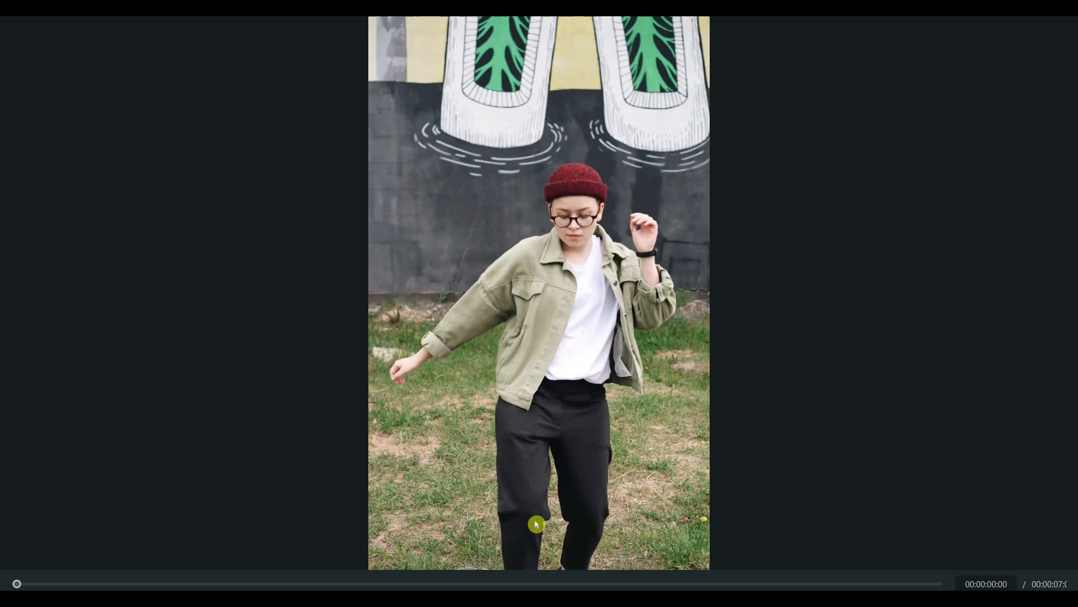
{"action": "key", "text": "space"}
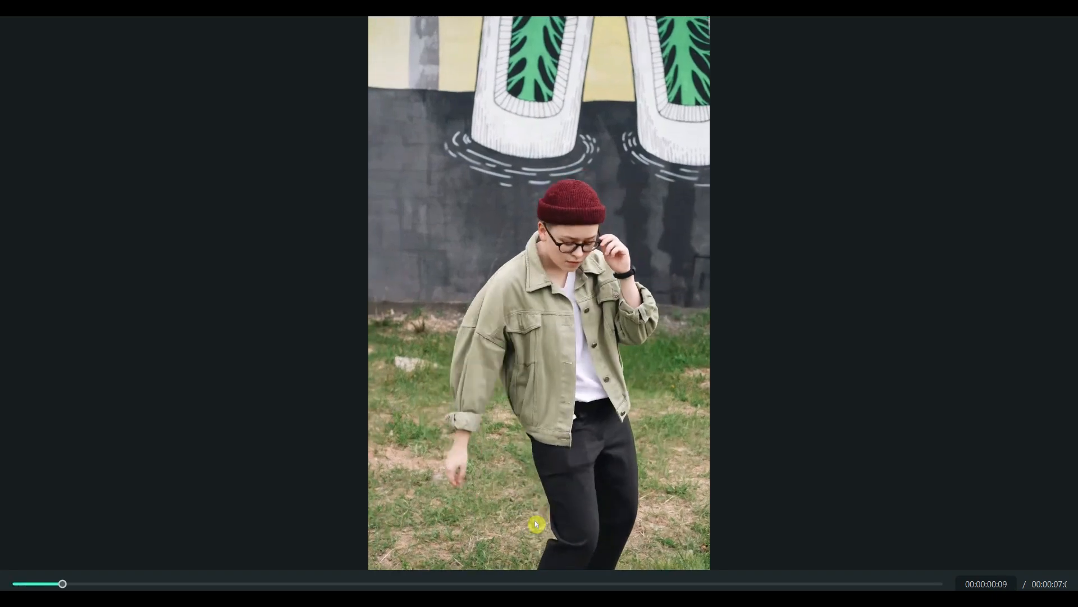